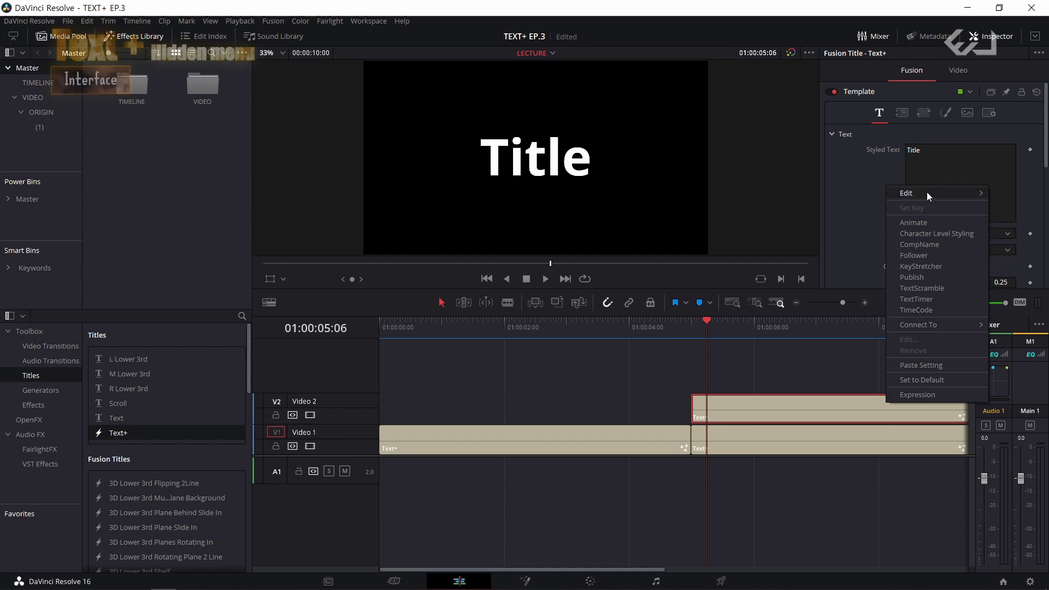
- Reset the styled text of the Text+ clip on Video 2 to its default
mouse_move(918, 194)
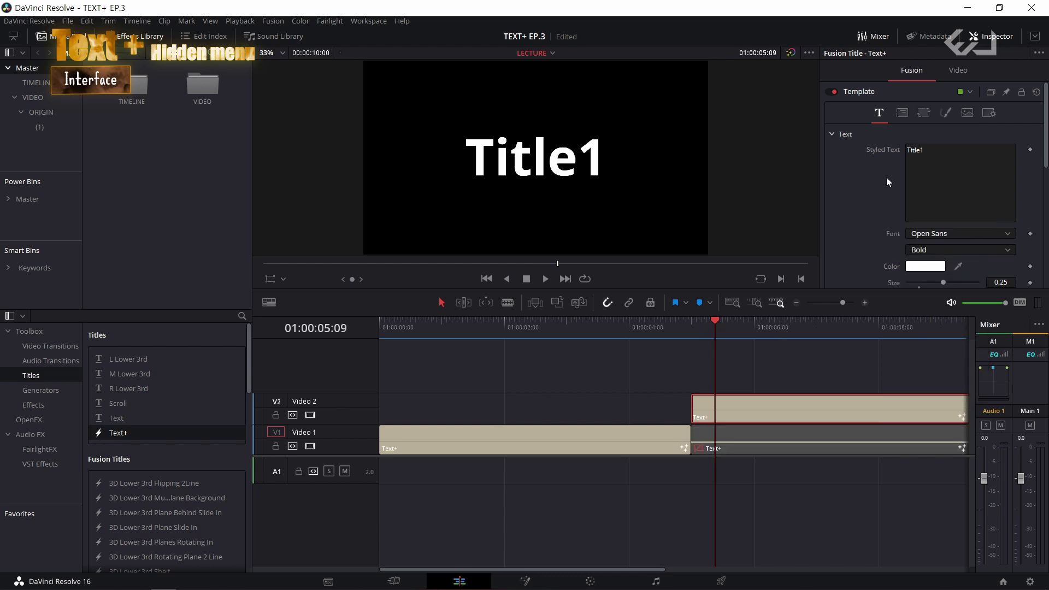
right_click(888, 179)
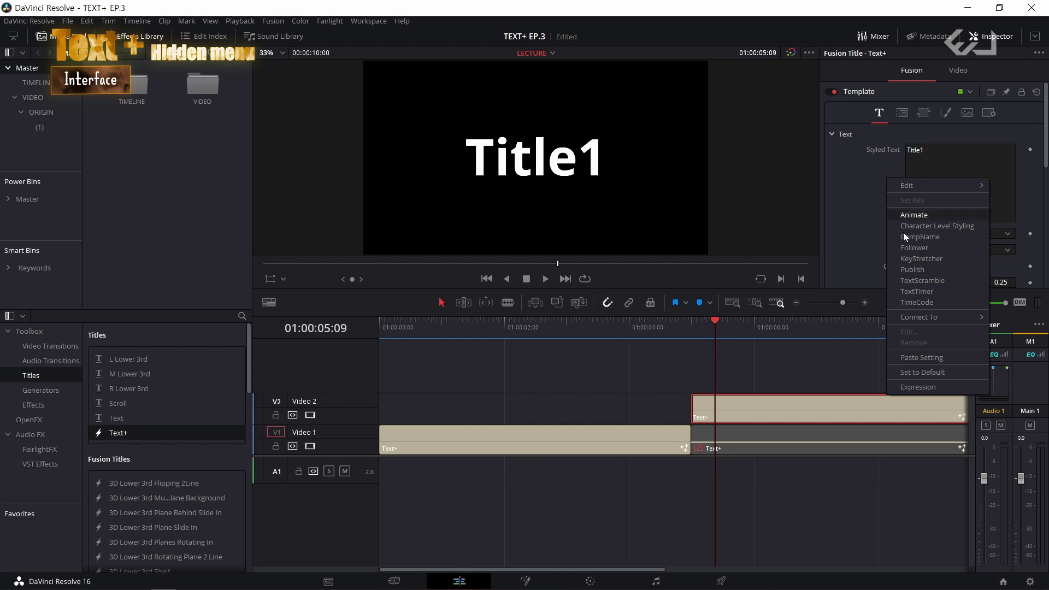
click(914, 372)
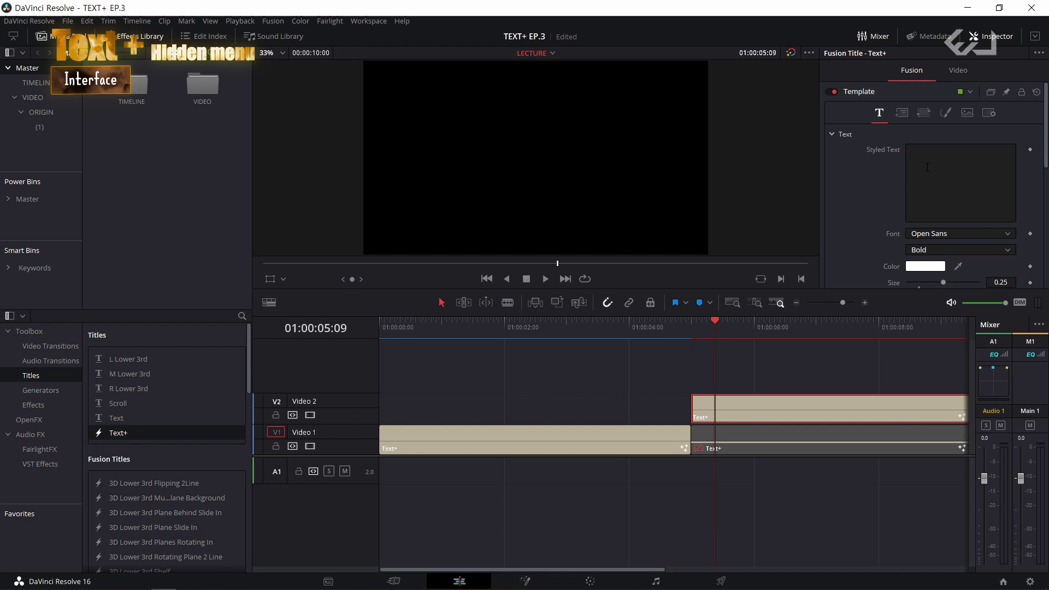
- Add an expression to the styled text of the Video 2 Text+ clip and set it to "time"
right_click(884, 169)
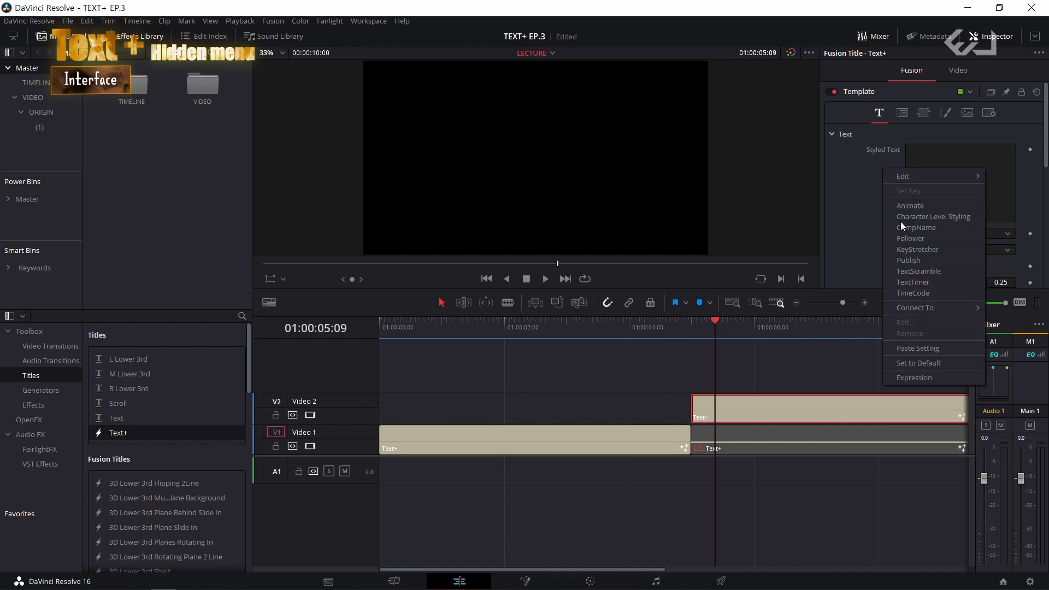
click(911, 378)
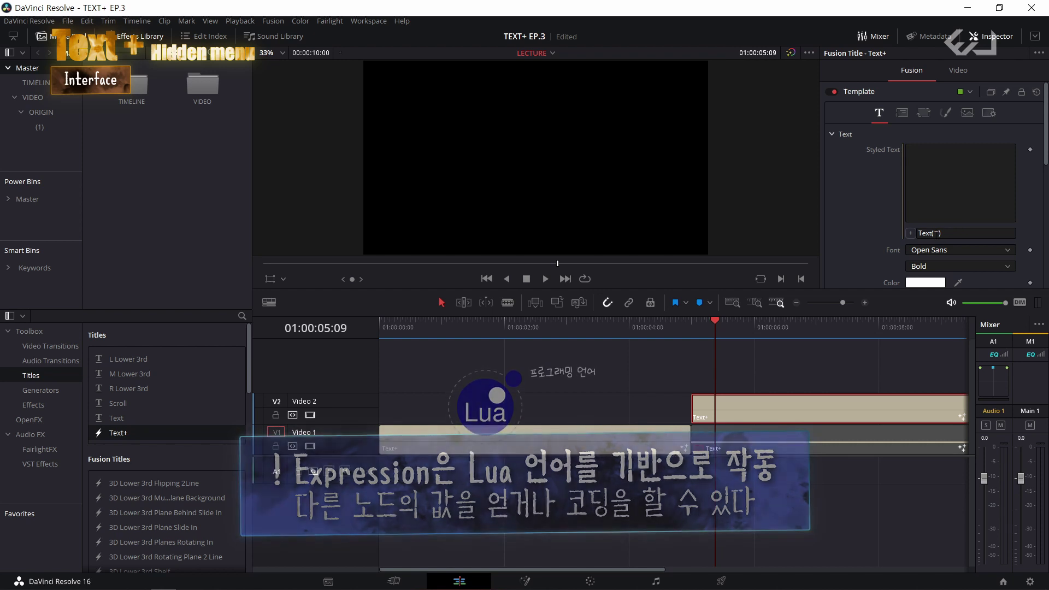
click(920, 234)
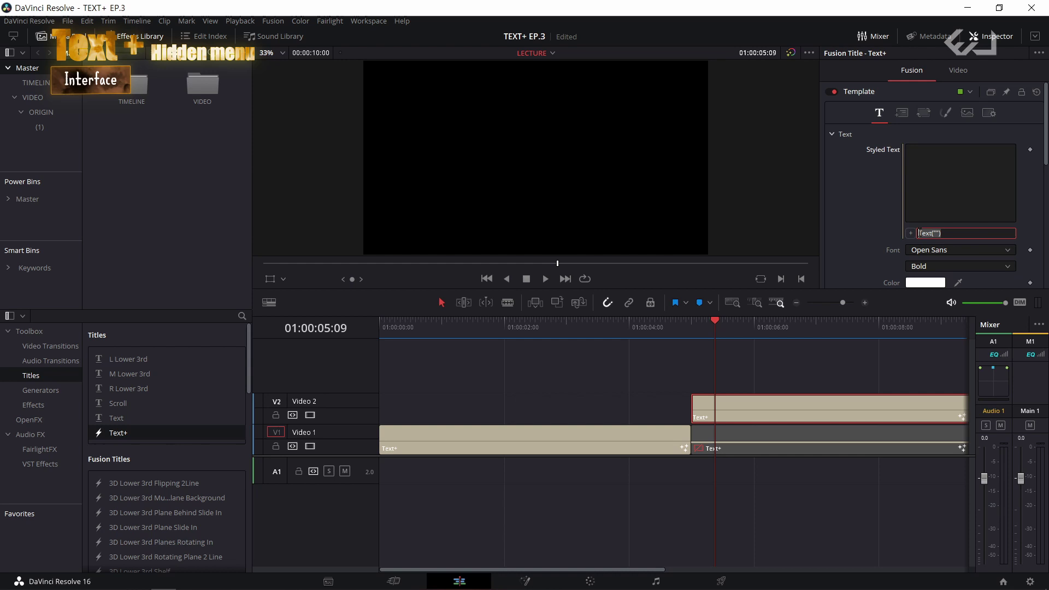
key(Delete)
key(Delete)
key(Delete)
key(Delete)
key(Delete)
key(Delete)
key(Delete)
key(Delete)
text(time)
key(Return)
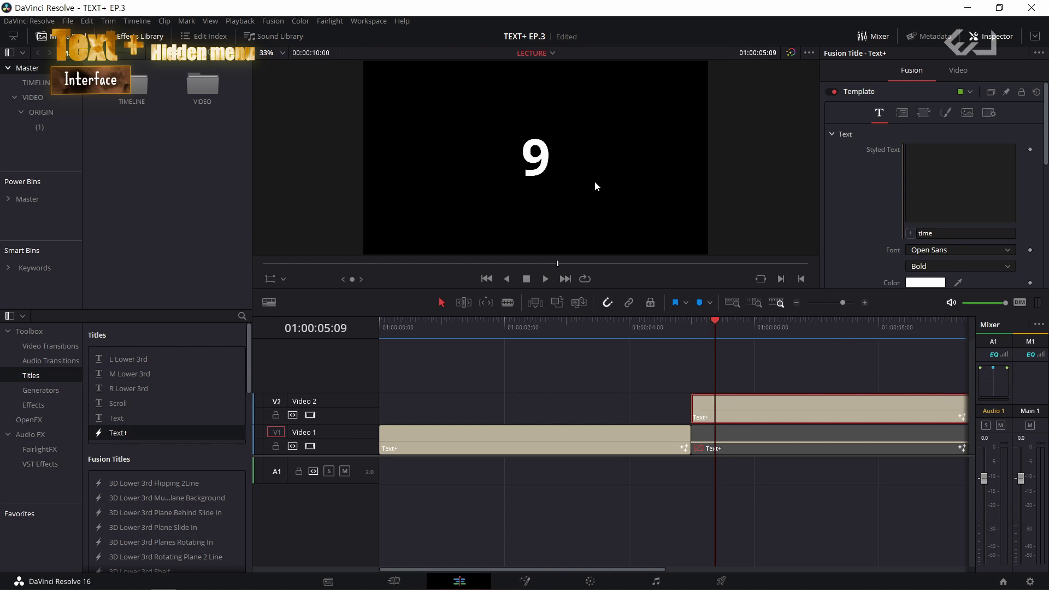
- Check the Video 2 Text+ clip's duration and the project's timeline frame rate without changing either
click(692, 331)
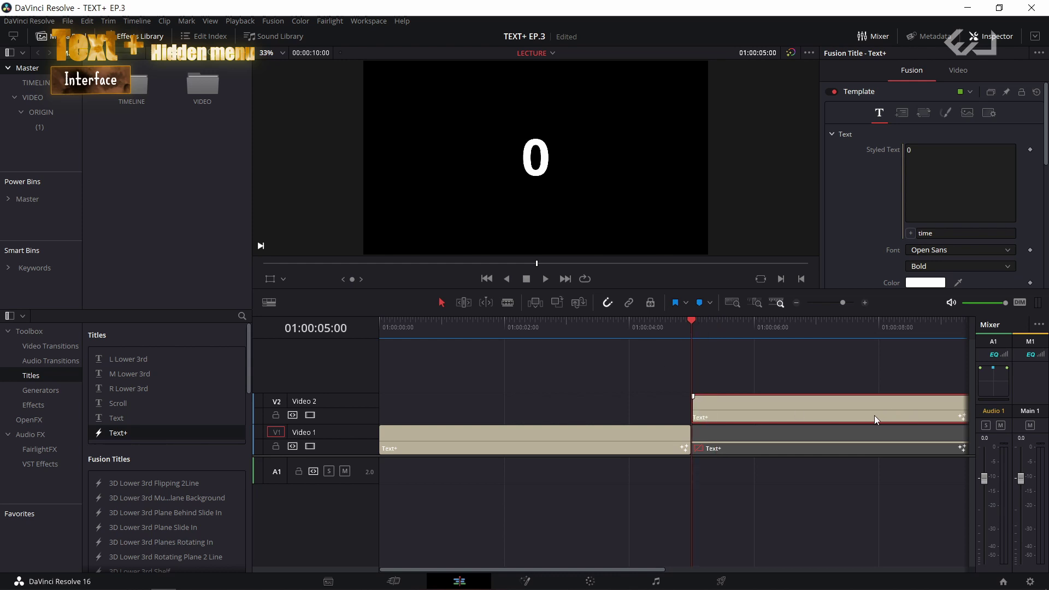
scroll(763, 420, right, 2)
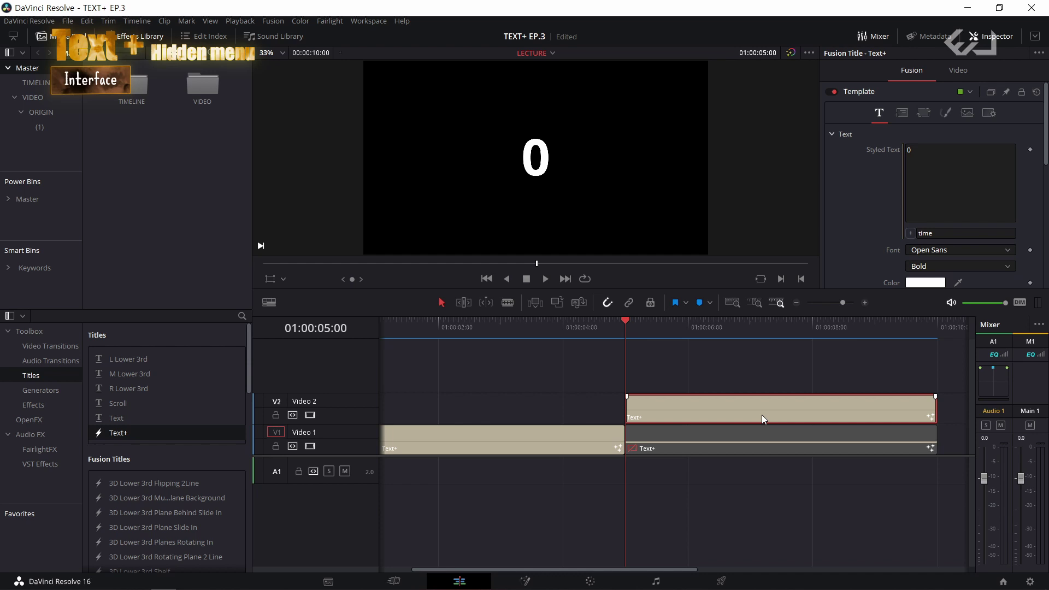
key(ctrl+d)
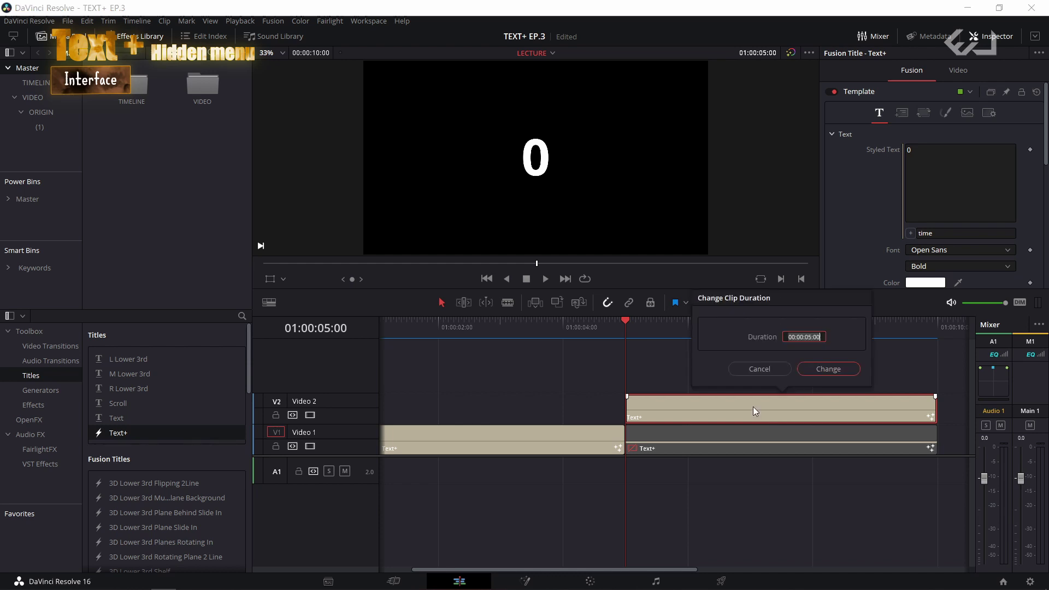
click(809, 343)
click(758, 368)
click(701, 382)
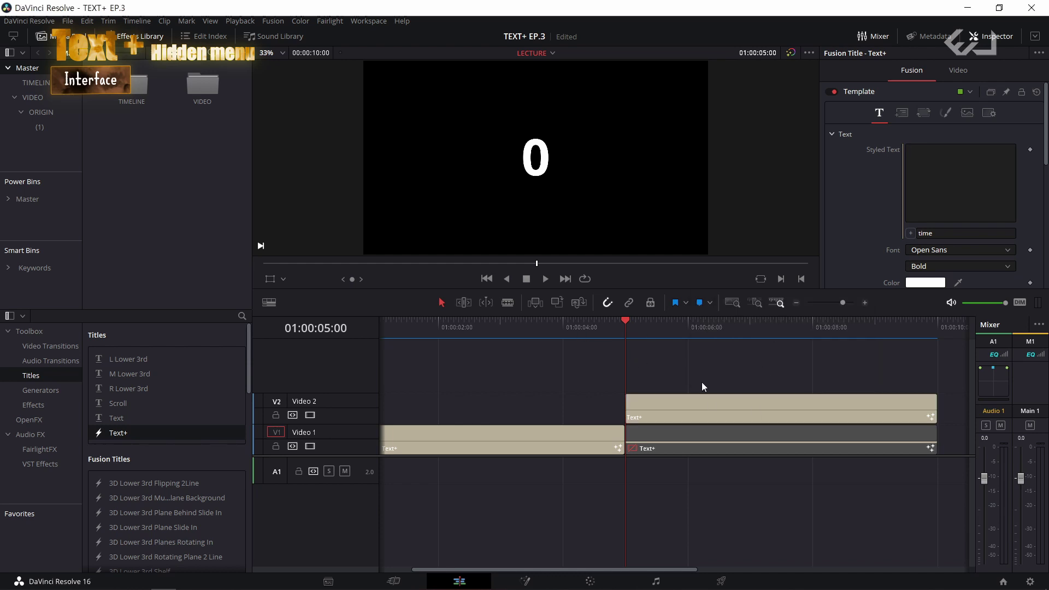
key(shift+9)
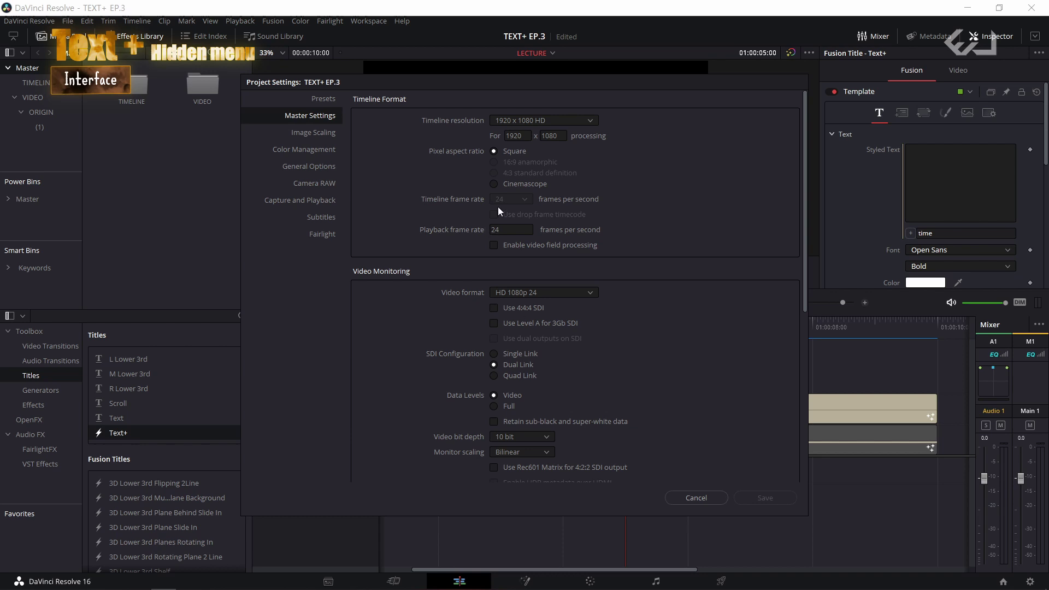
click(702, 496)
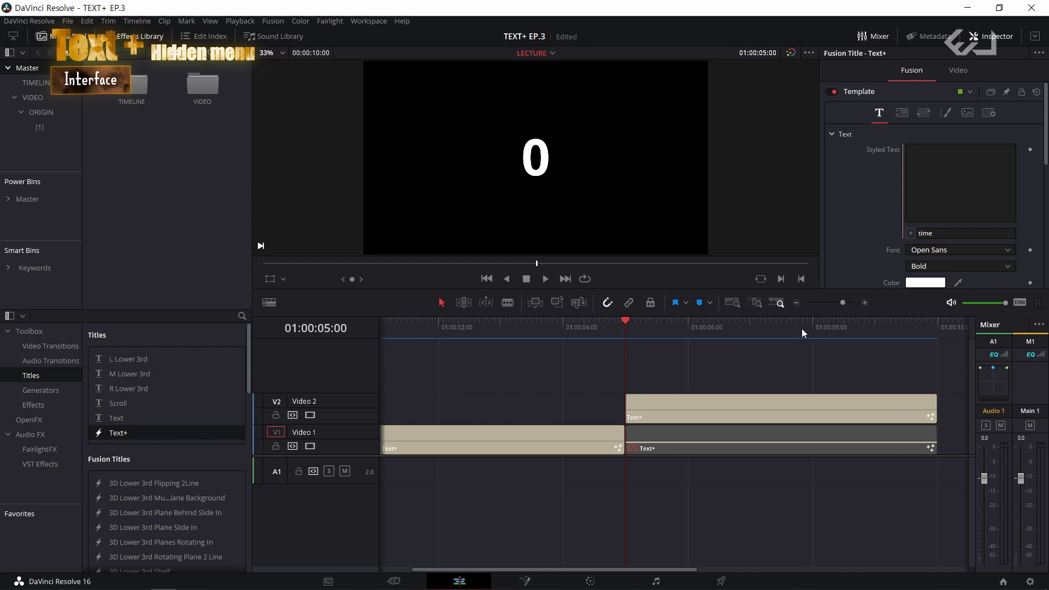
- View the frame counter at the end of the Video 2 Text+ clip and play the clip from 01:00:05:00
click(931, 333)
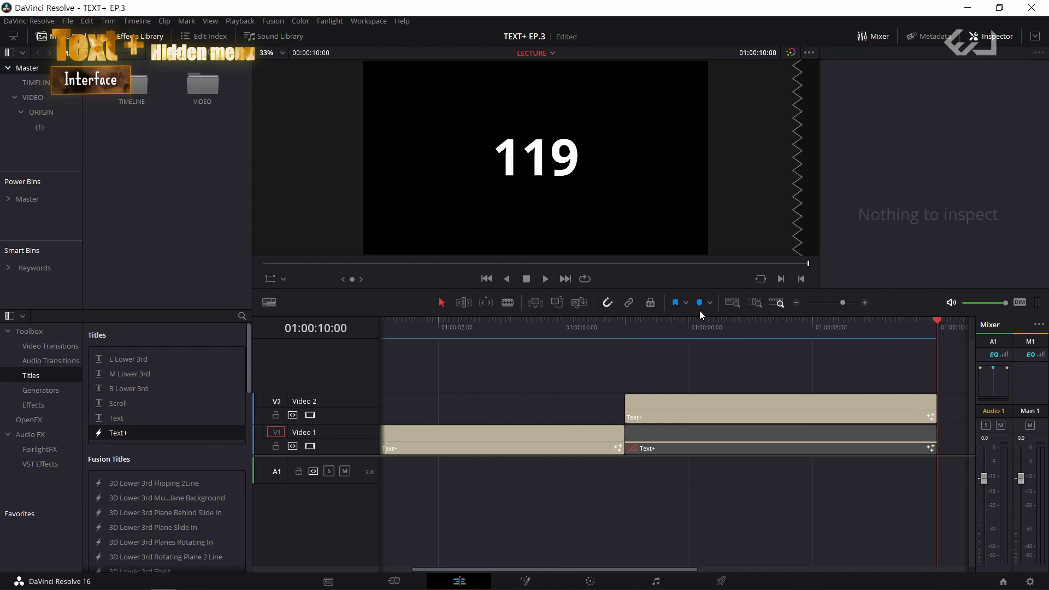
click(708, 407)
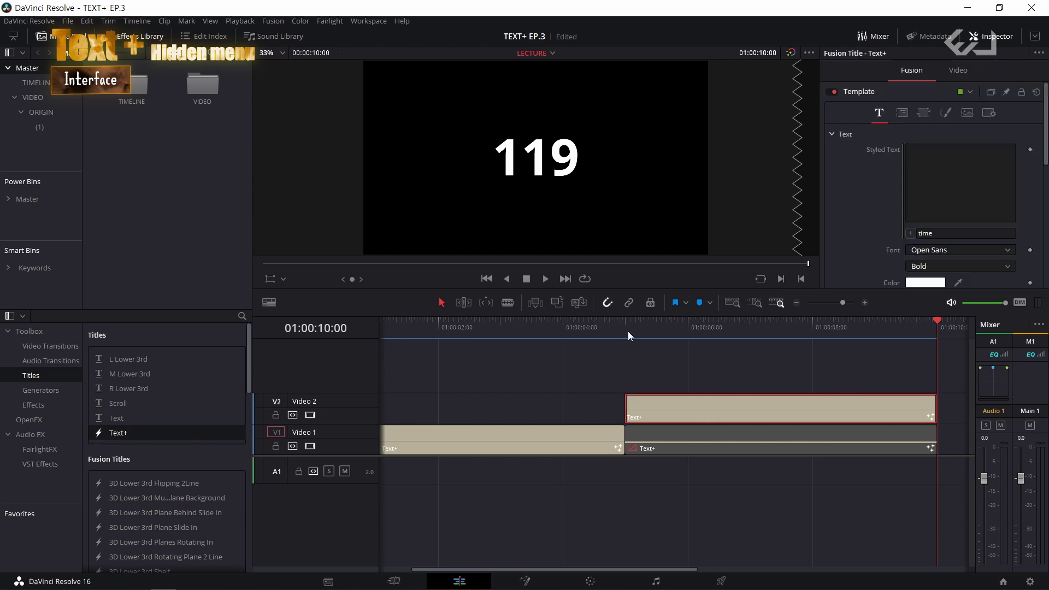
click(628, 331)
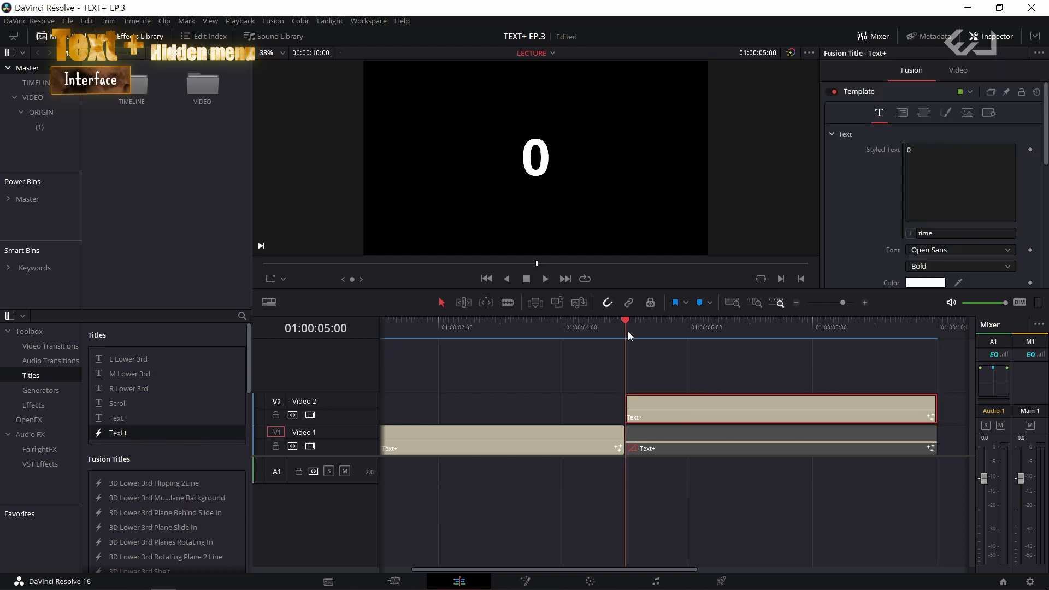
key(space)
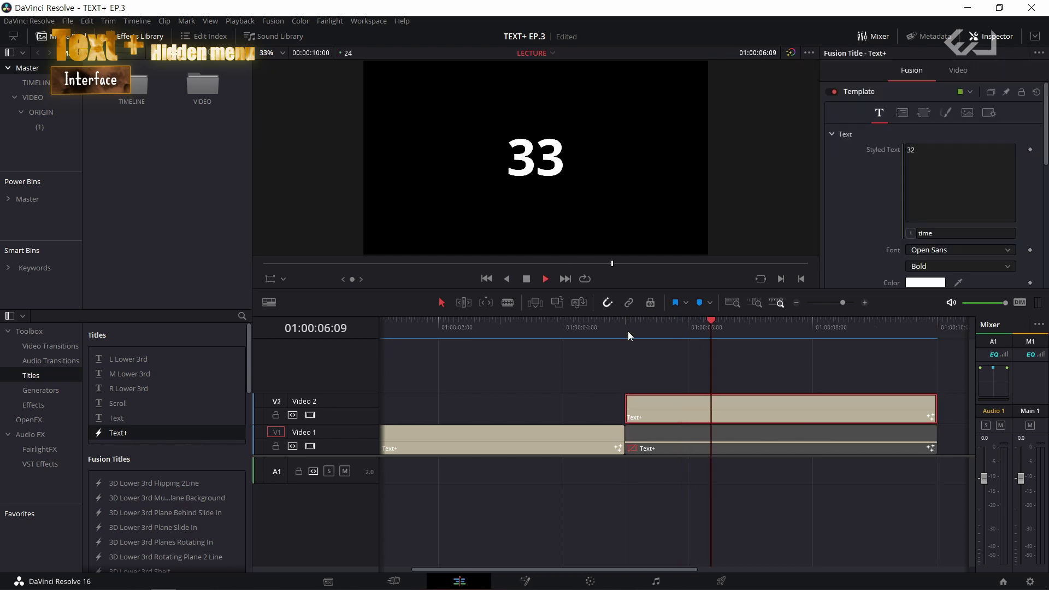
key(space)
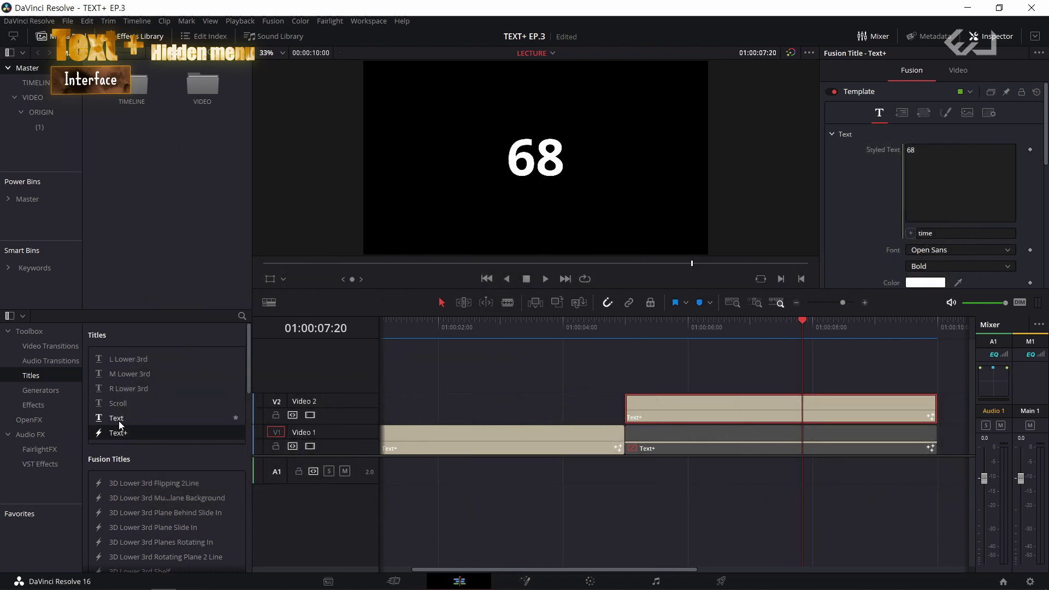
- Place a standard Text title on a new track above the Text+ clip, view its text settings, and delete it
drag(119, 424, 645, 375)
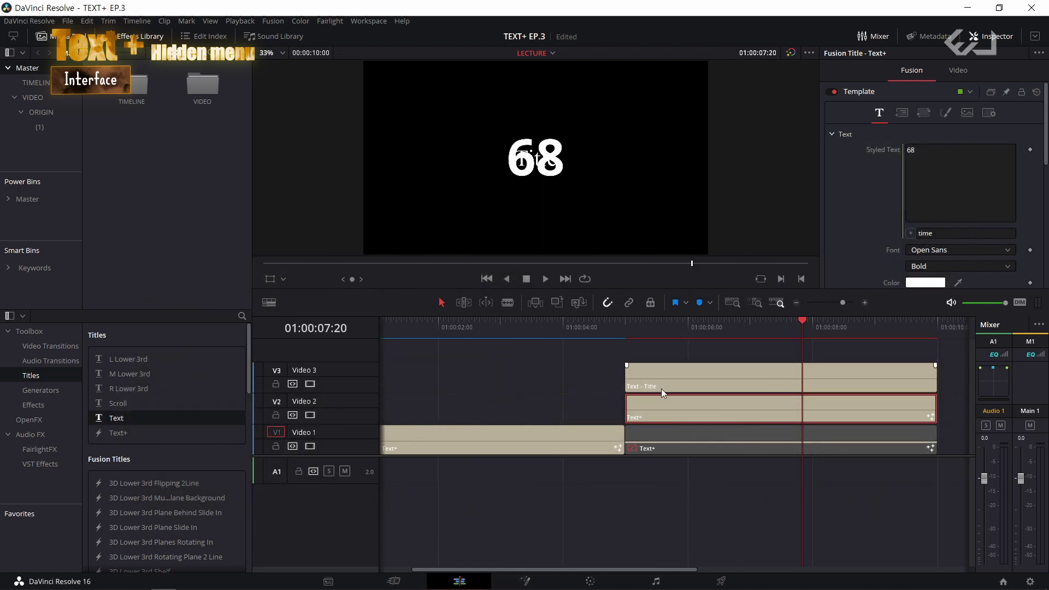
click(662, 389)
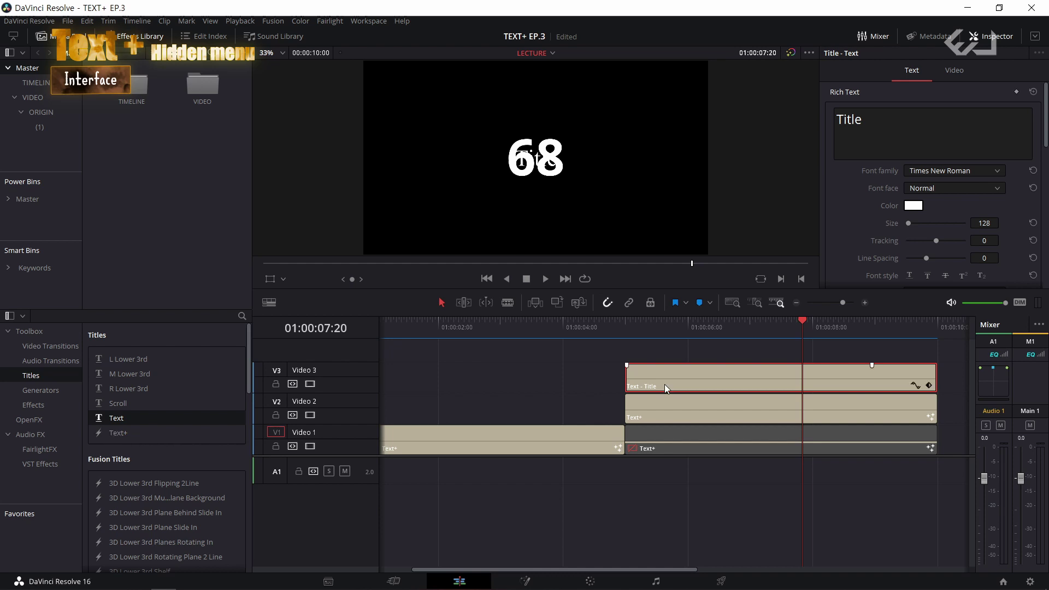
key(Delete)
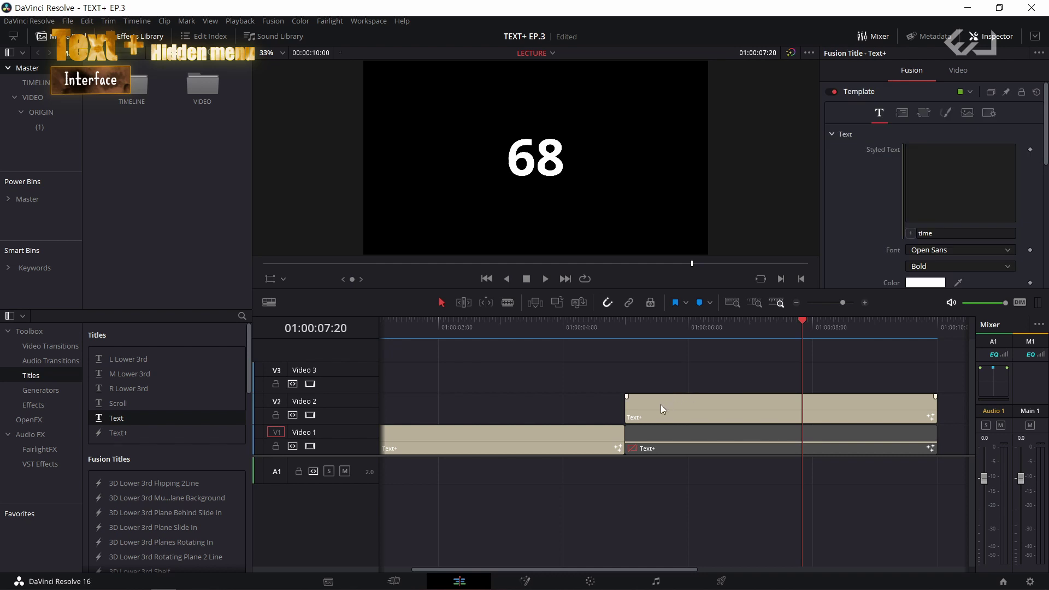
- Try to animate the Video 2 Text+ clip's styled text, and remove its expression
click(660, 405)
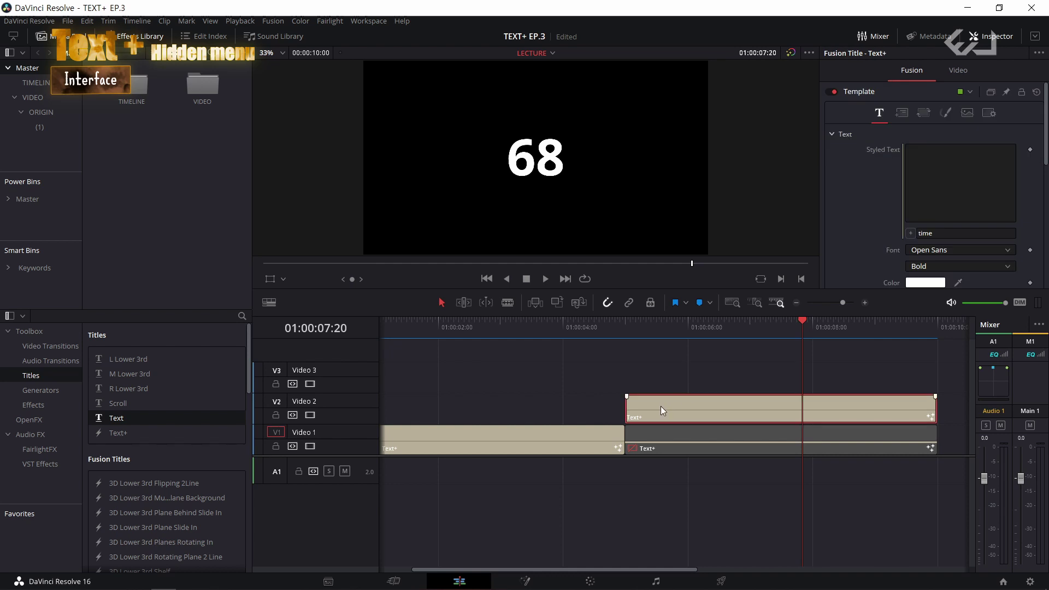
right_click(881, 178)
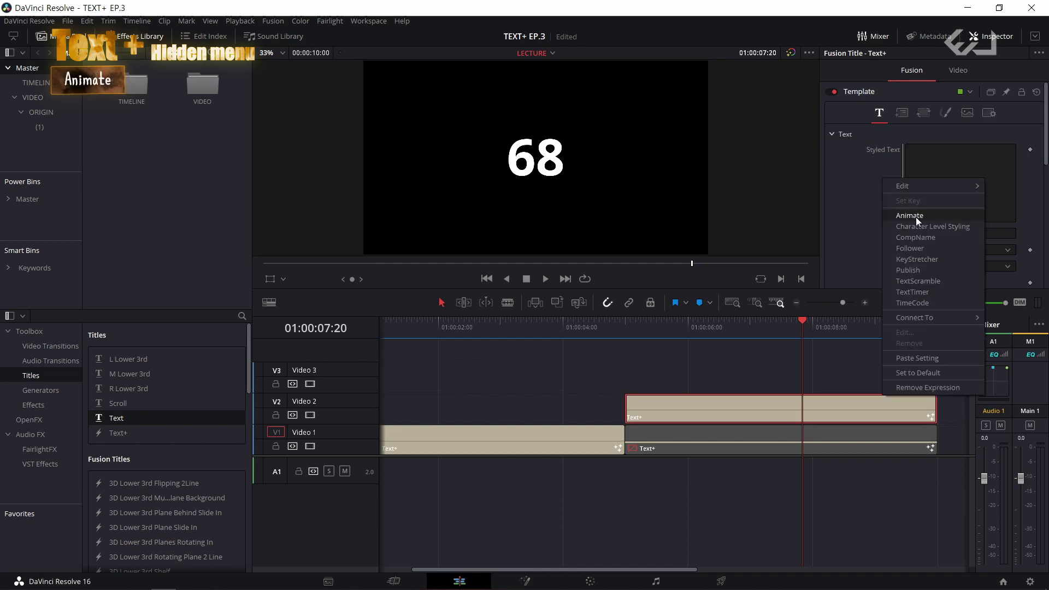
click(913, 216)
right_click(867, 190)
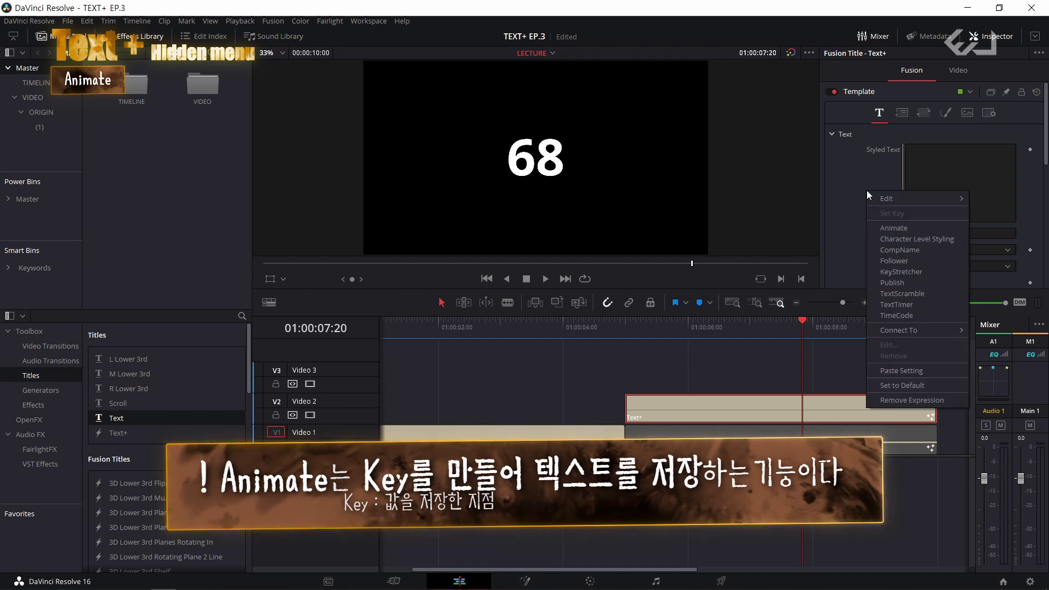
click(907, 401)
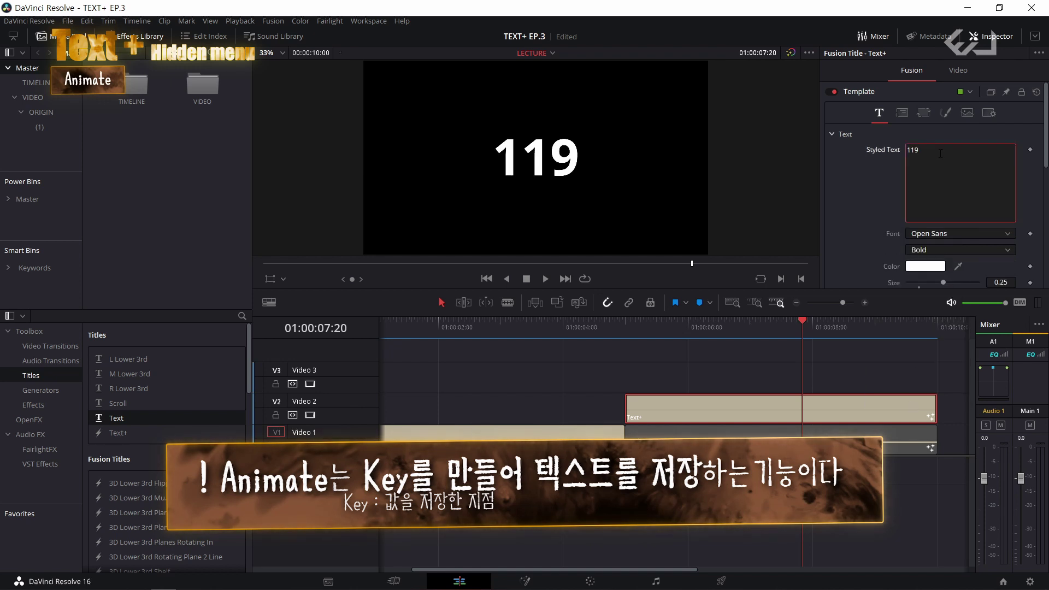
- Animate the styled text of the Video 2 Text+ clip starting at 01:00:05:06
click(628, 331)
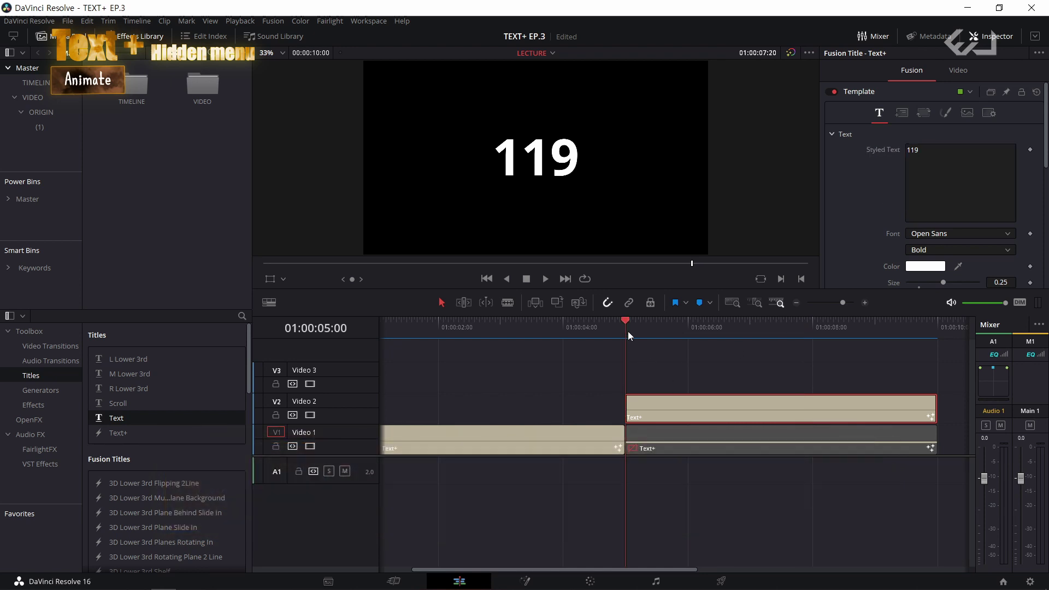
click(636, 332)
click(640, 331)
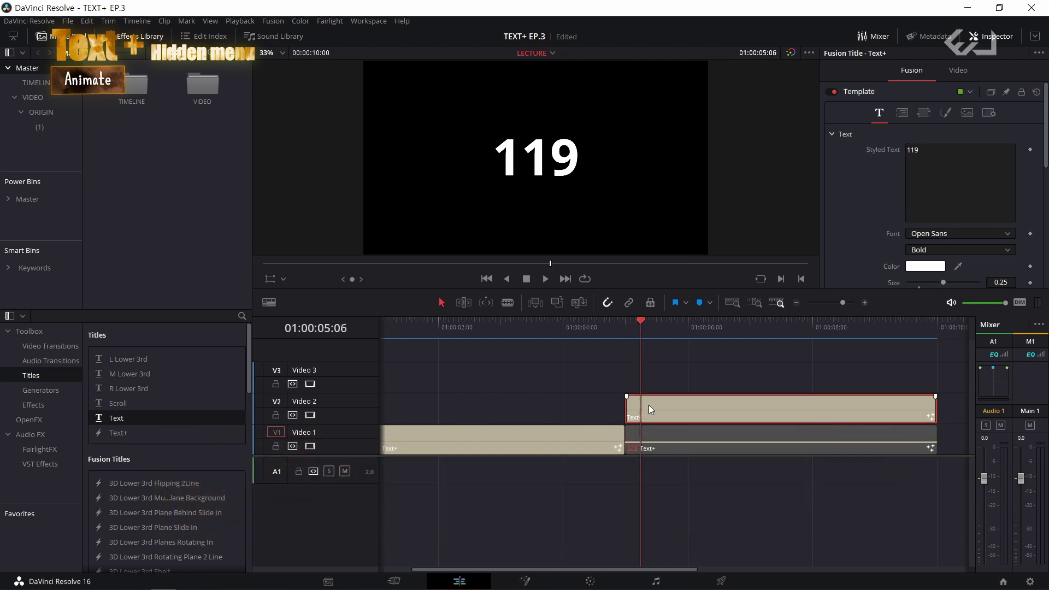
right_click(883, 177)
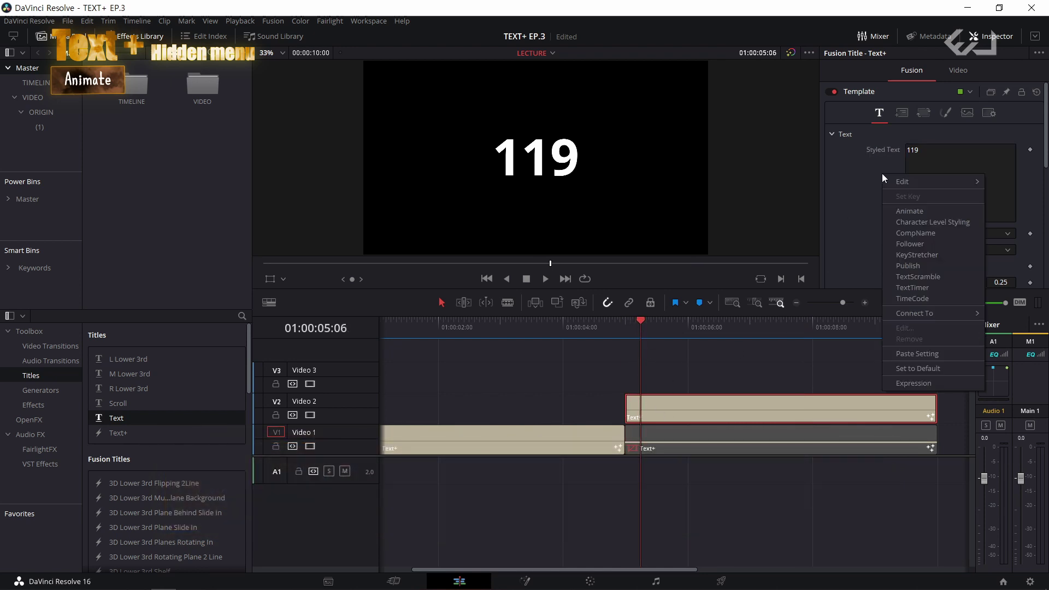
click(904, 211)
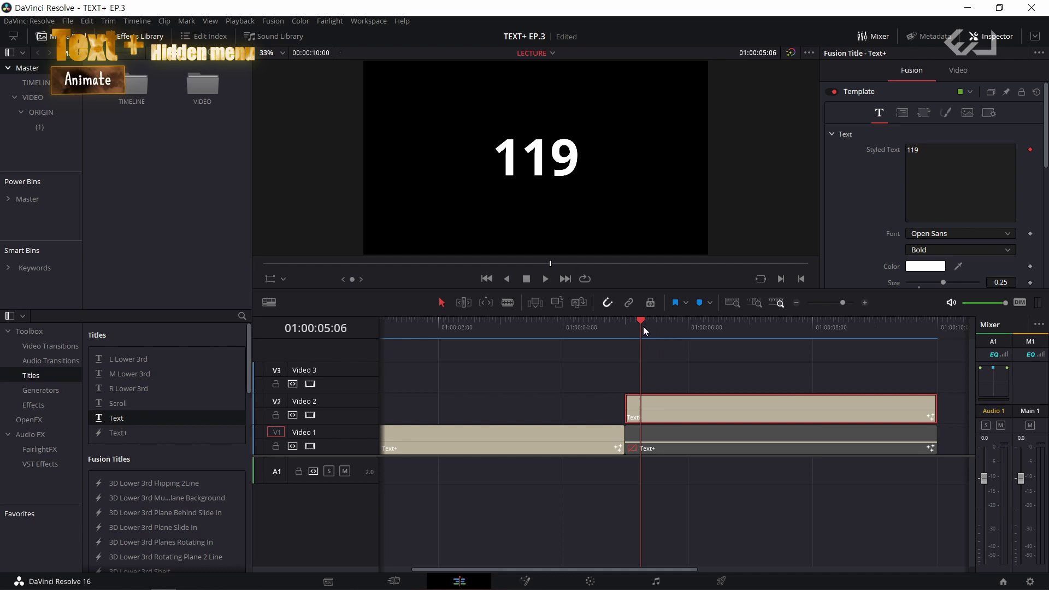
- Add a styled text keyframe at 01:00:06:02 and change its text to 120
drag(648, 330, 693, 330)
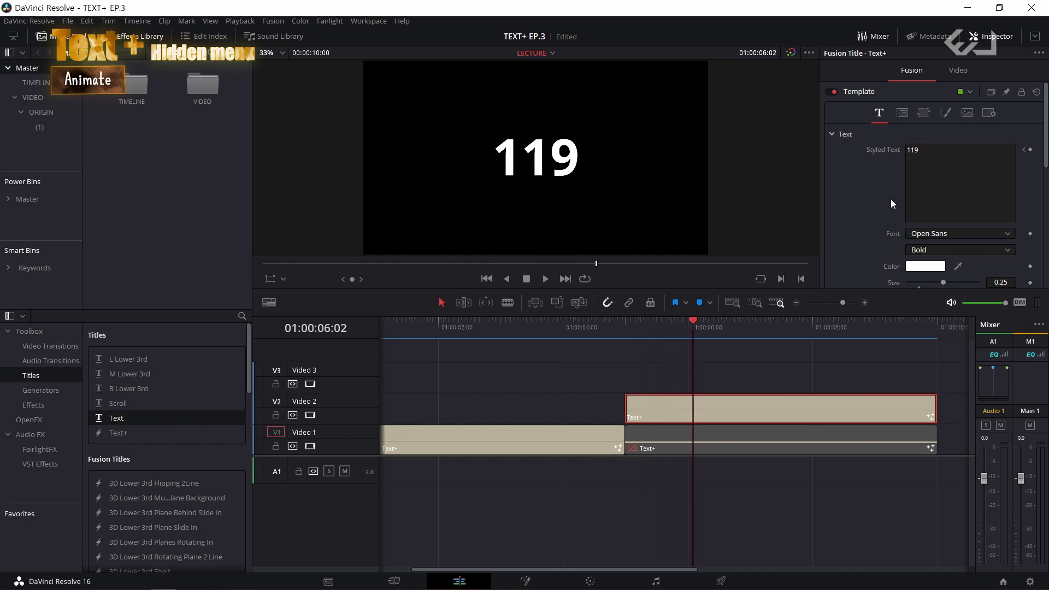
click(1030, 149)
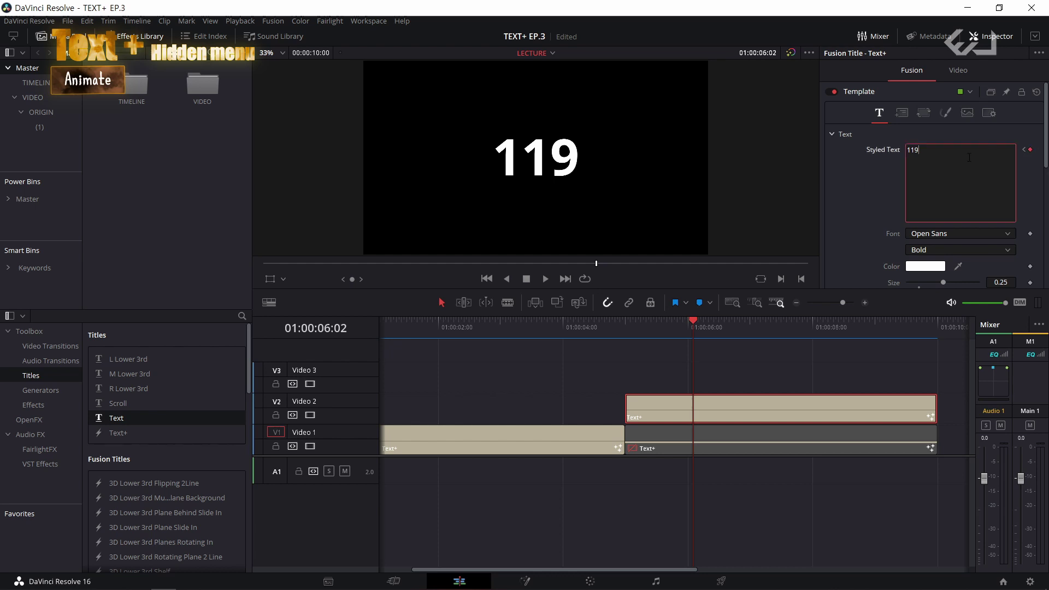
text(120)
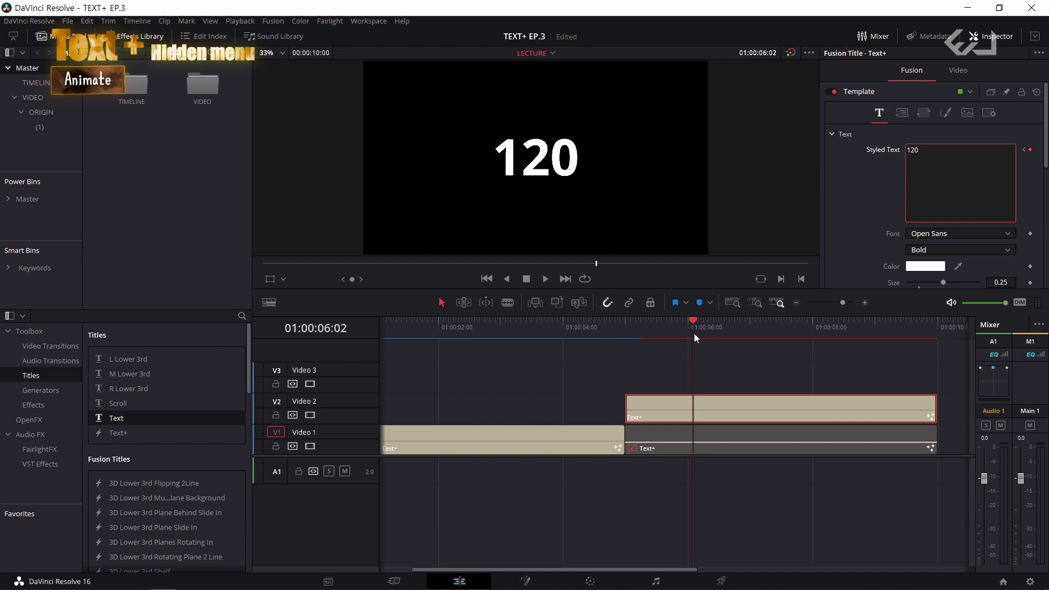
- Review the text change by stepping through the frames from 01:00:05:07 to the keyframe at 01:00:06:02
drag(694, 333, 643, 331)
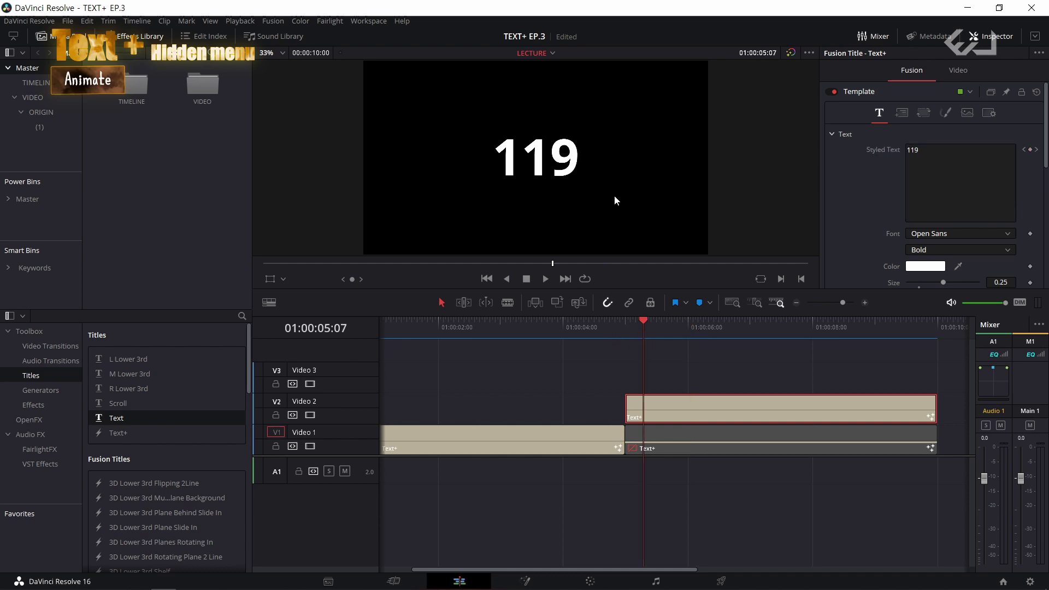
key(Right)
key(Right)
key(Right)
key(Right)
key(Right)
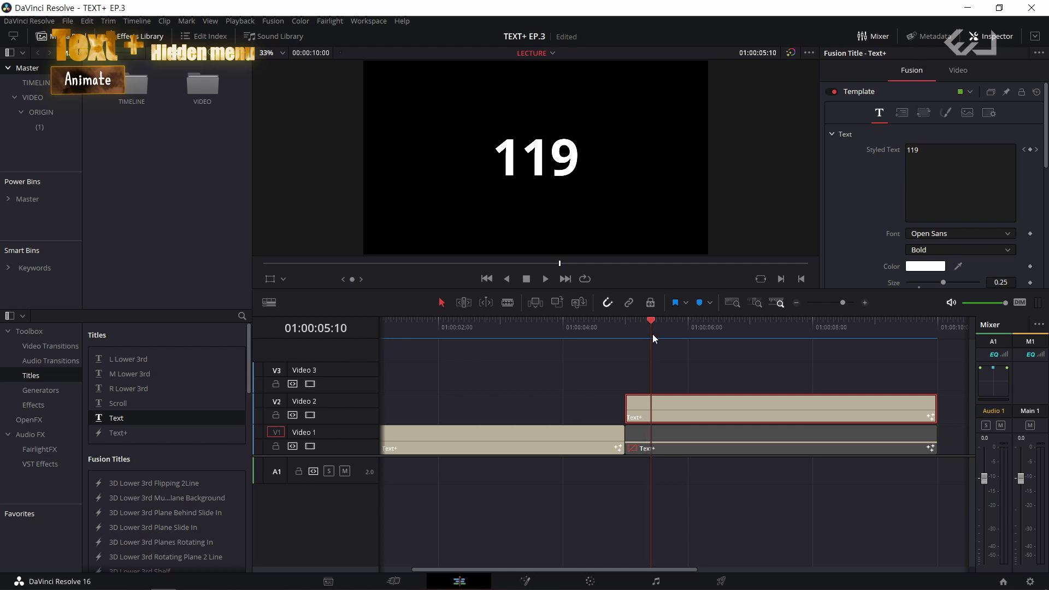
drag(659, 337, 693, 335)
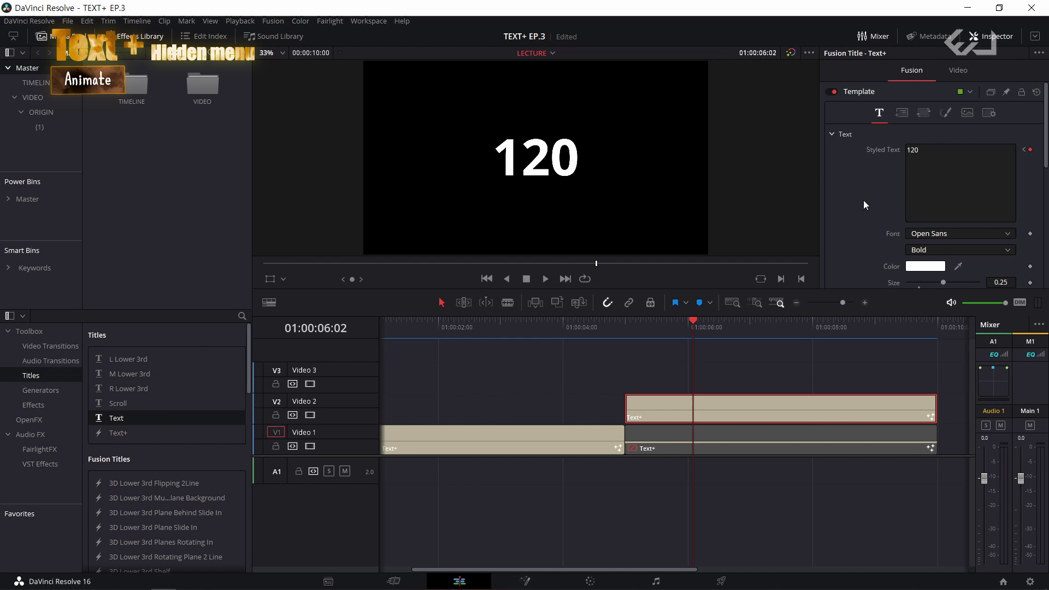
- Remove the styled text keyframe at 01:00:06:02 and clear the remaining text animation
right_click(886, 174)
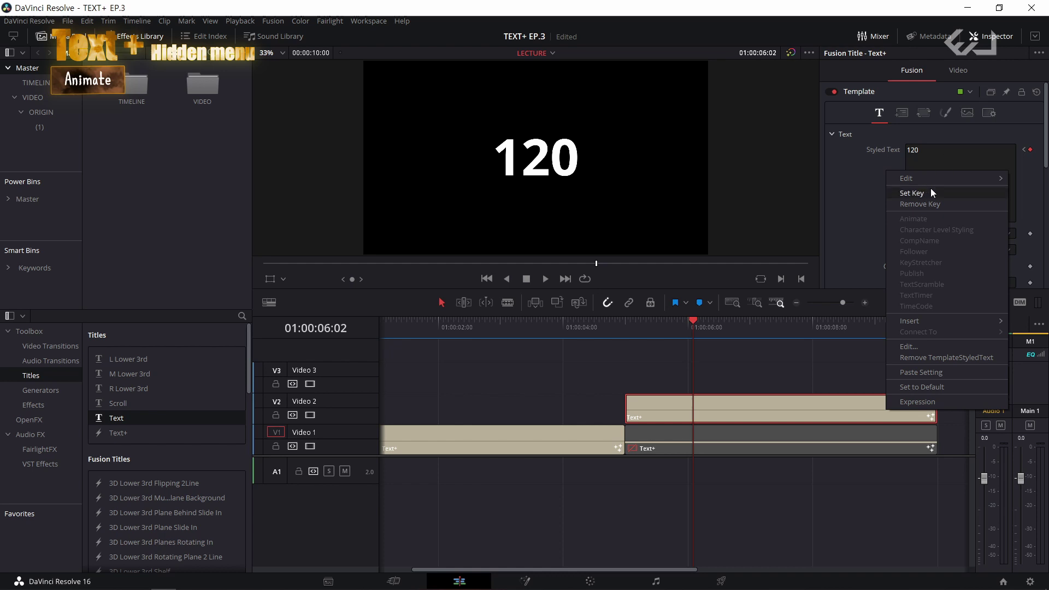
click(923, 203)
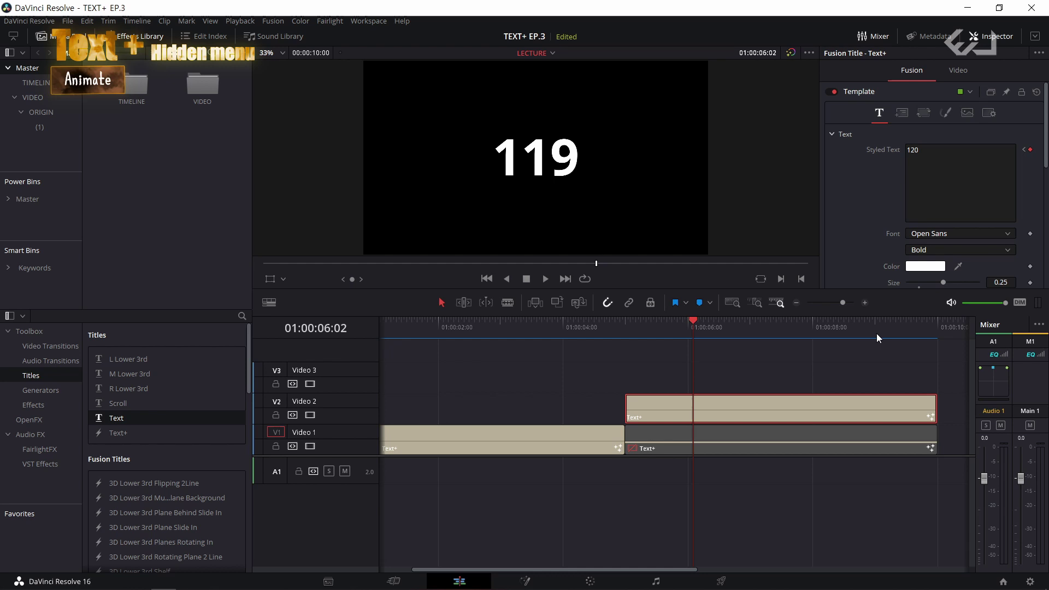
right_click(887, 192)
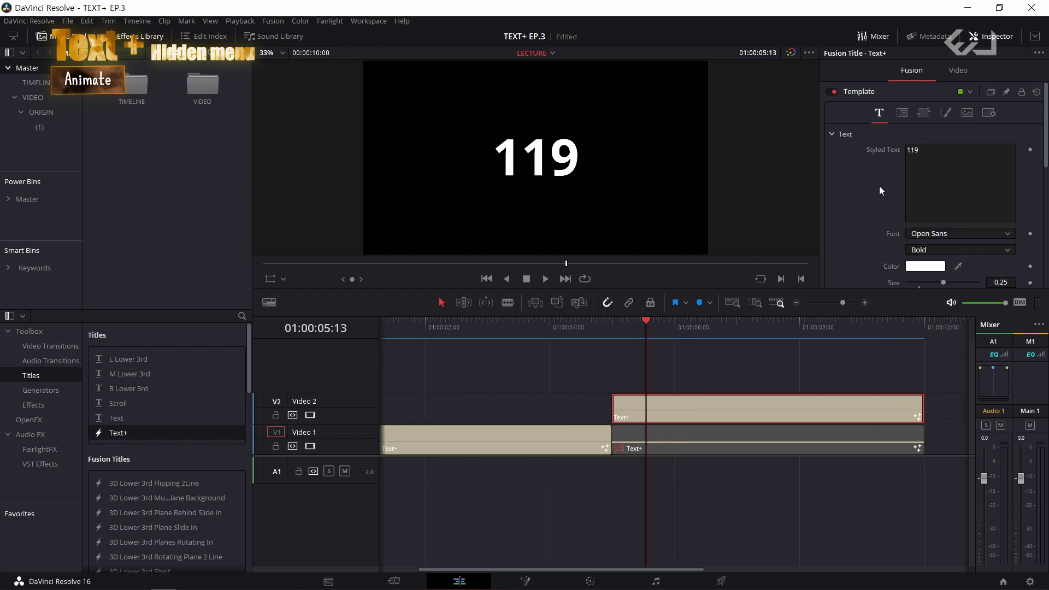
- Bring up the modifier options for the Text+ clip's styled text
right_click(894, 186)
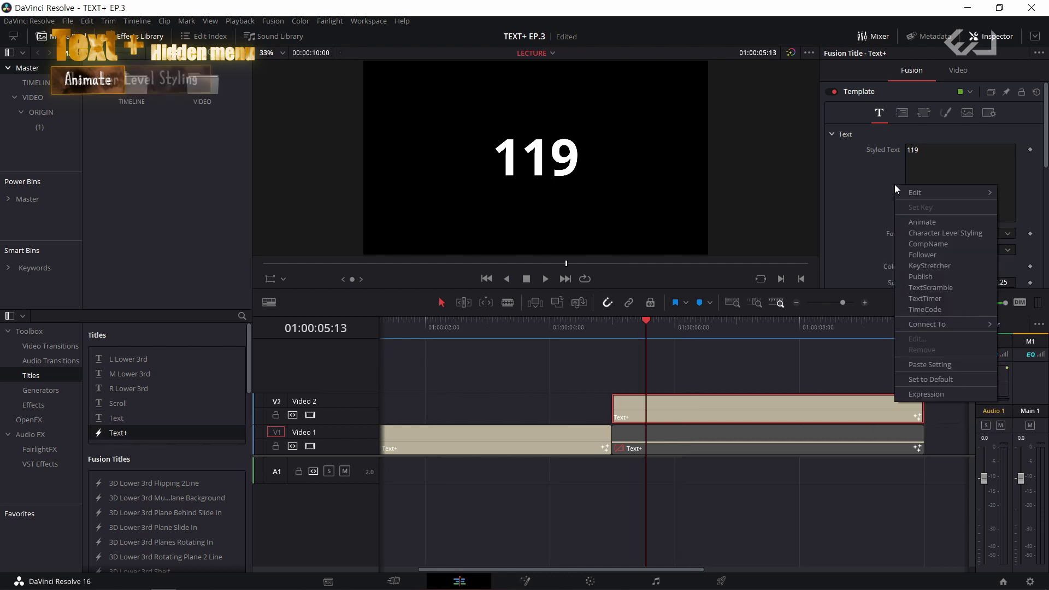